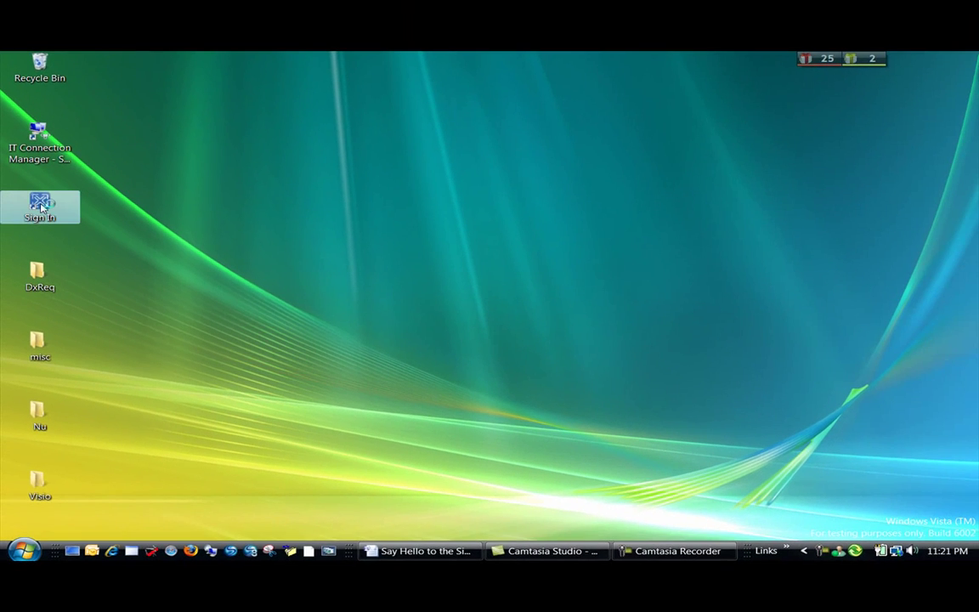
Launch Sign In, then expand and collapse E-Mail and Calendaring to preview Outlook Web Access.
{"action": "double_click", "coordinate": [41, 206]}
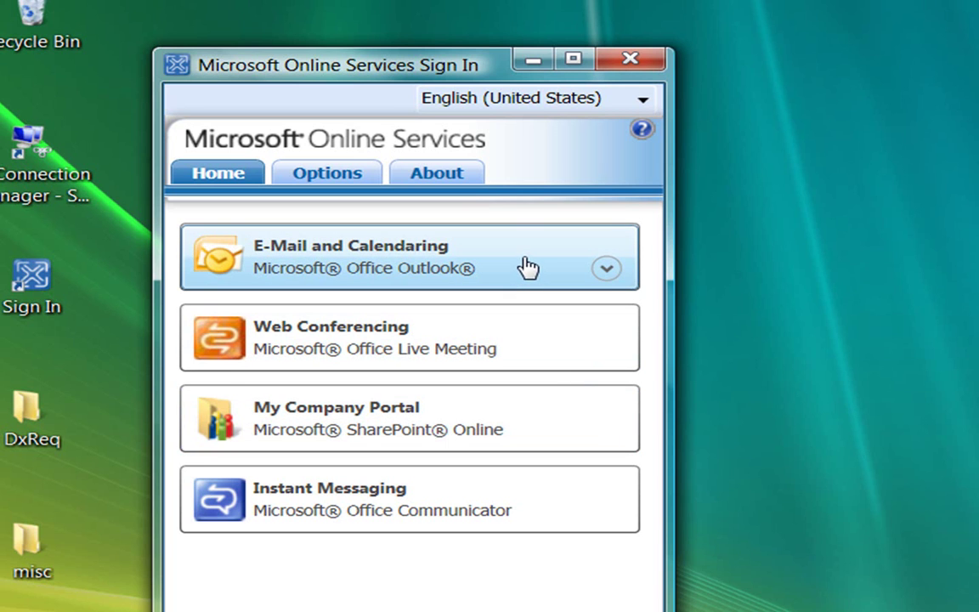
{"action": "left_click", "coordinate": [606, 270]}
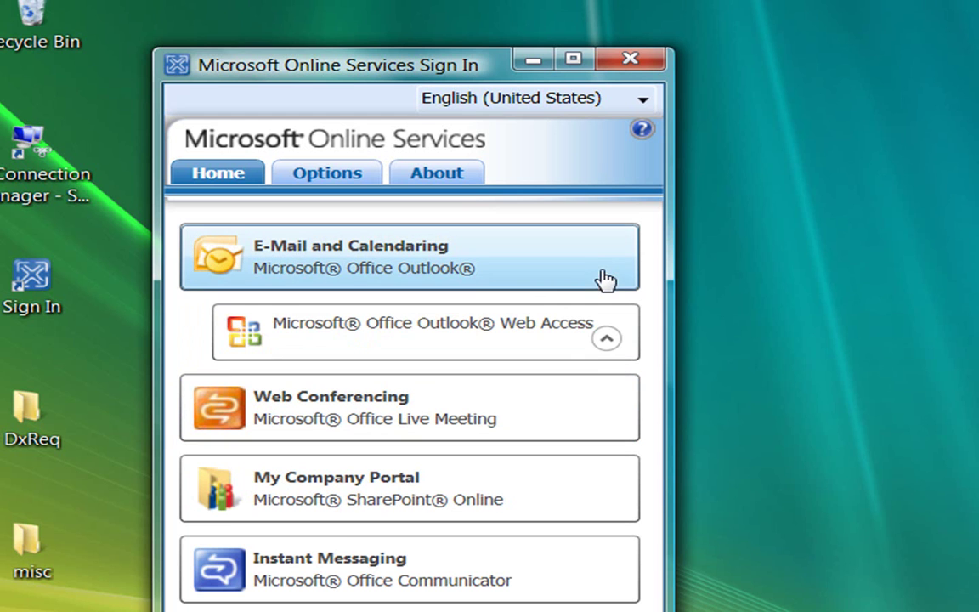
{"action": "left_click", "coordinate": [606, 339]}
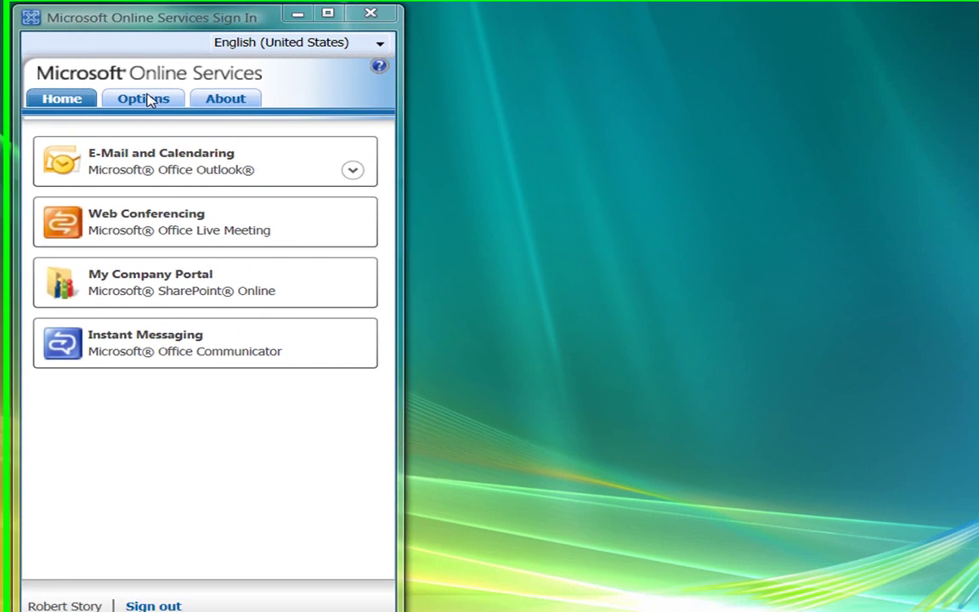
On the Options tab, open the Change Password form and cancel it.
{"action": "left_click", "coordinate": [302, 163]}
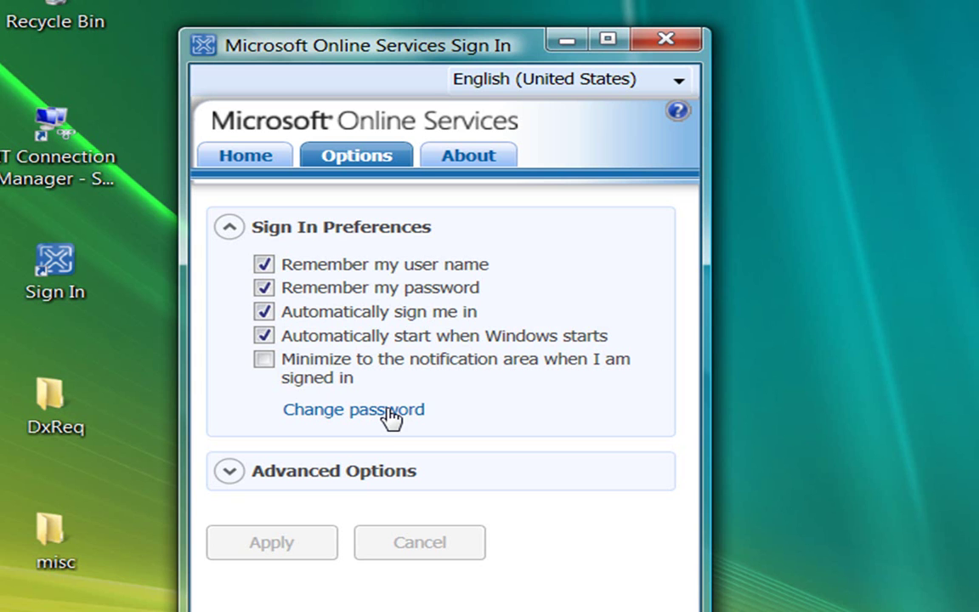
{"action": "left_click", "coordinate": [393, 416]}
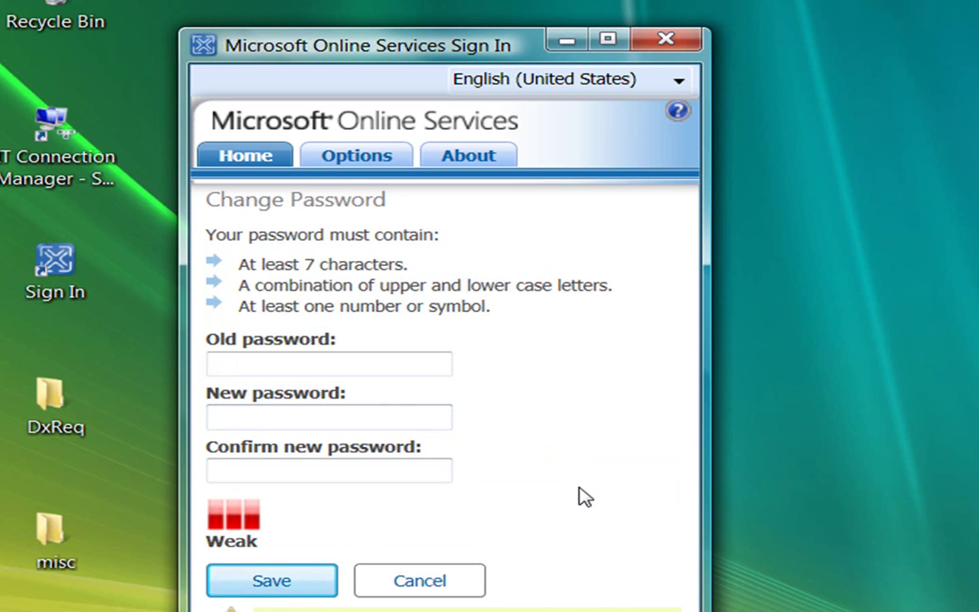
{"action": "left_click", "coordinate": [451, 576]}
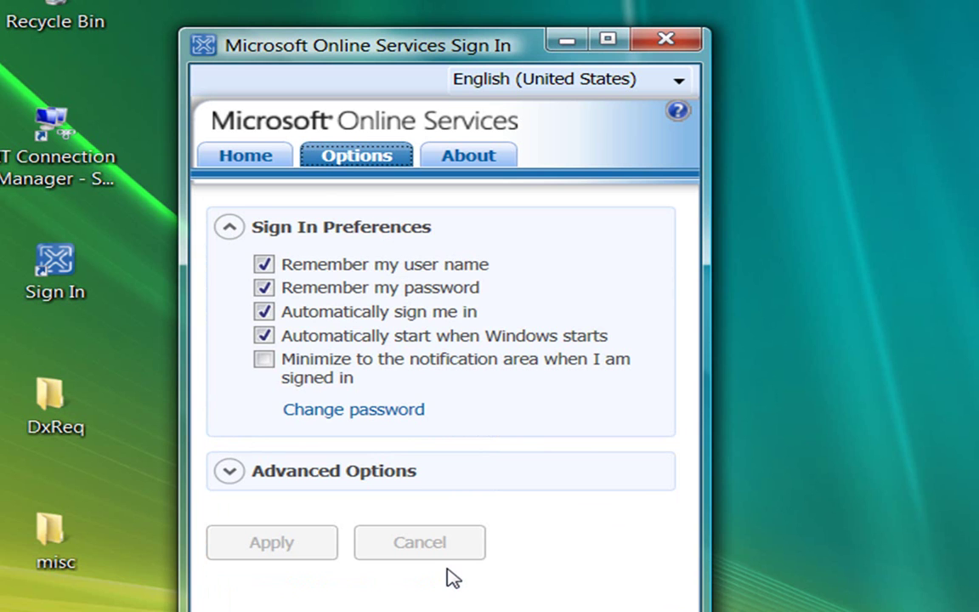
Expand Advanced Options to show the update and configuration notification settings.
{"action": "left_click", "coordinate": [374, 482]}
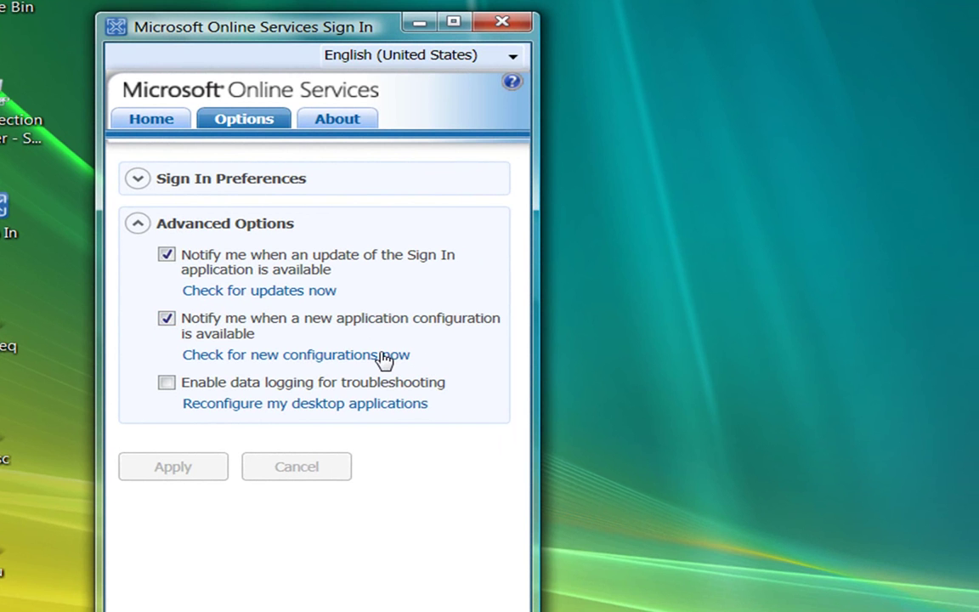
Run 'Check for new configurations now', which reports none available.
{"action": "left_click", "coordinate": [384, 357]}
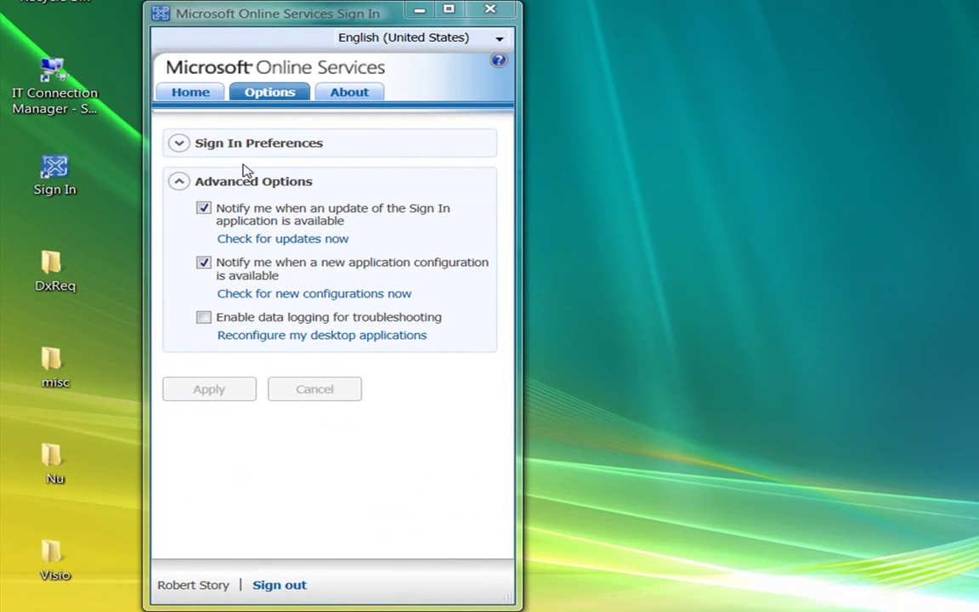
Enable 'Minimize to the notification area when I am signed in' under Sign In Preferences and apply it.
{"action": "left_click", "coordinate": [246, 145]}
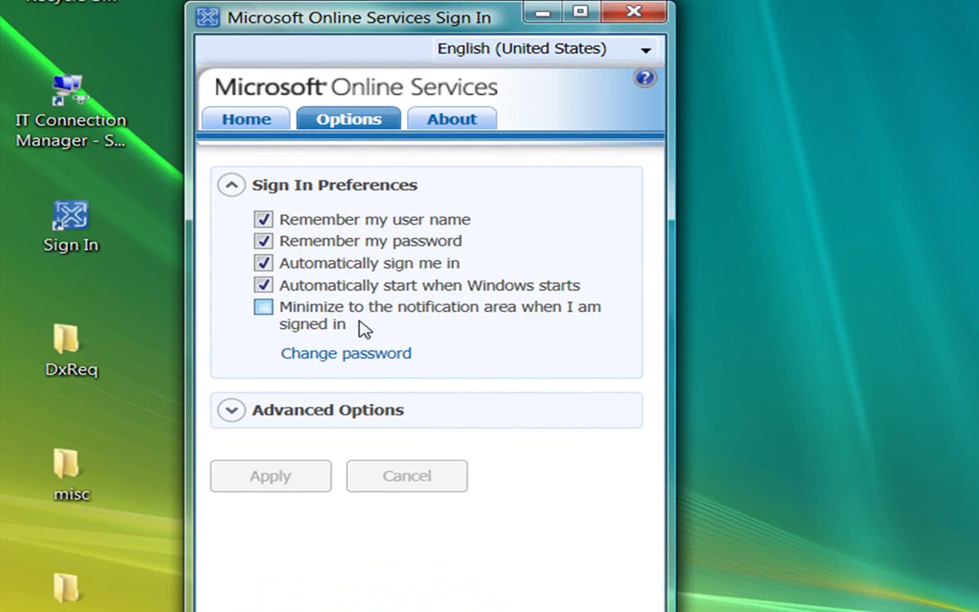
{"action": "left_click", "coordinate": [263, 308]}
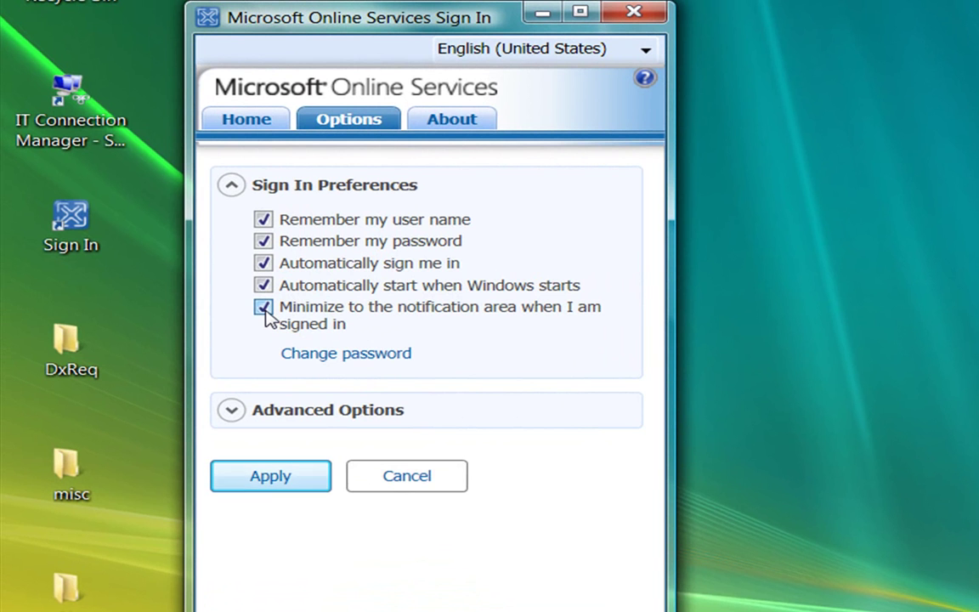
{"action": "left_click", "coordinate": [307, 479]}
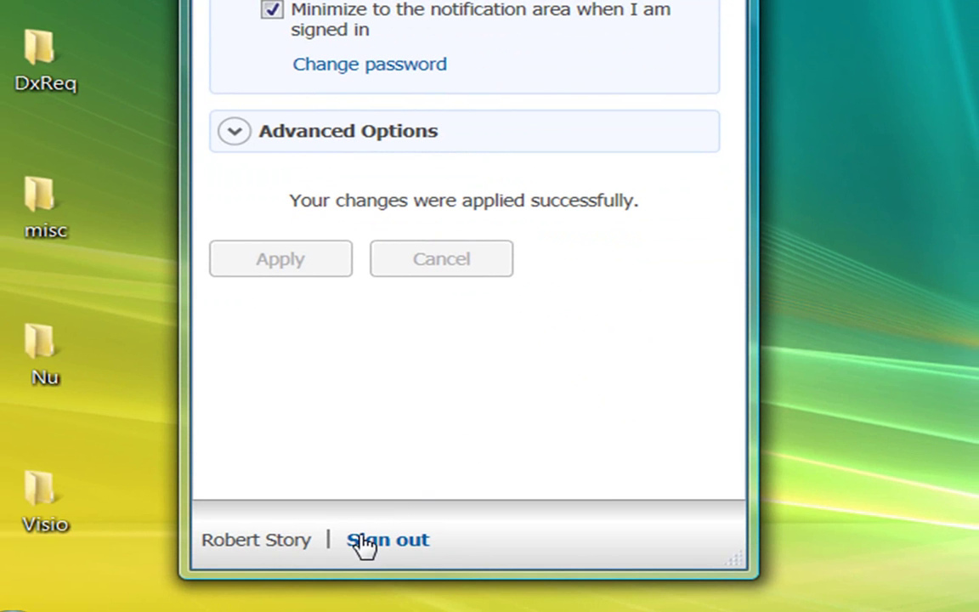
Sign out and back in so the app minimizes to the tray showing Signed In.
{"action": "left_click", "coordinate": [363, 541]}
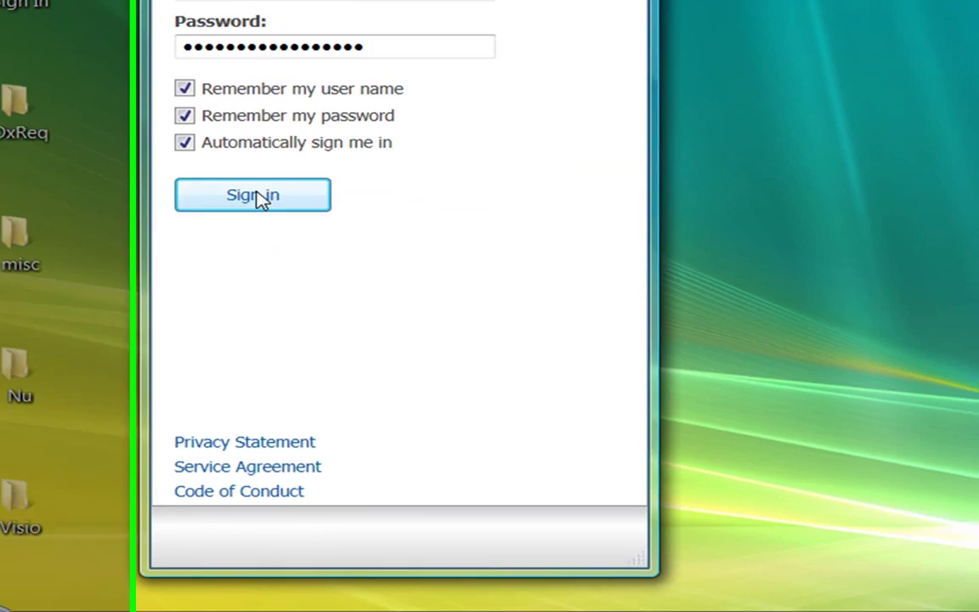
{"action": "left_click", "coordinate": [311, 155]}
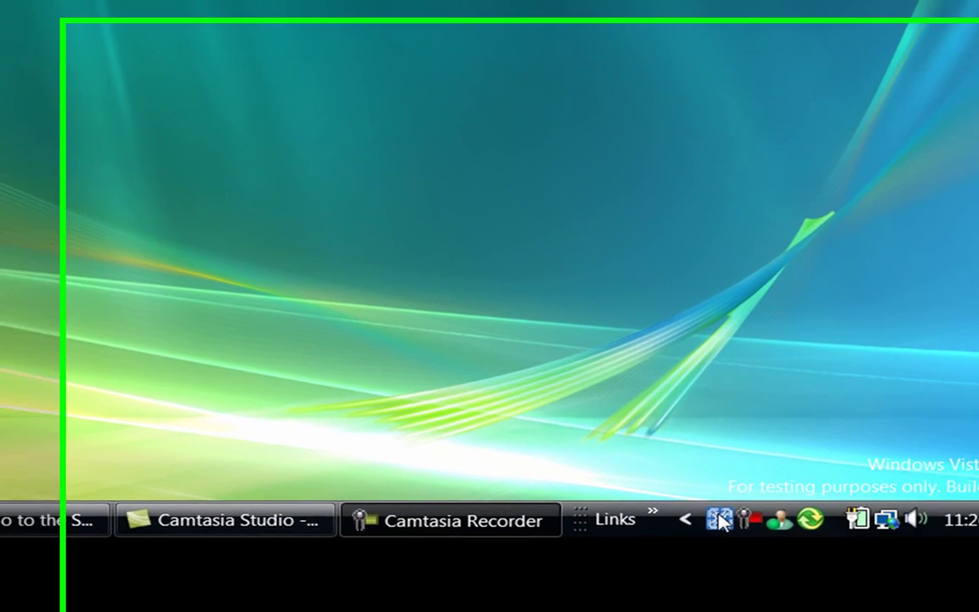
{"action": "mouse_move", "coordinate": [720, 520]}
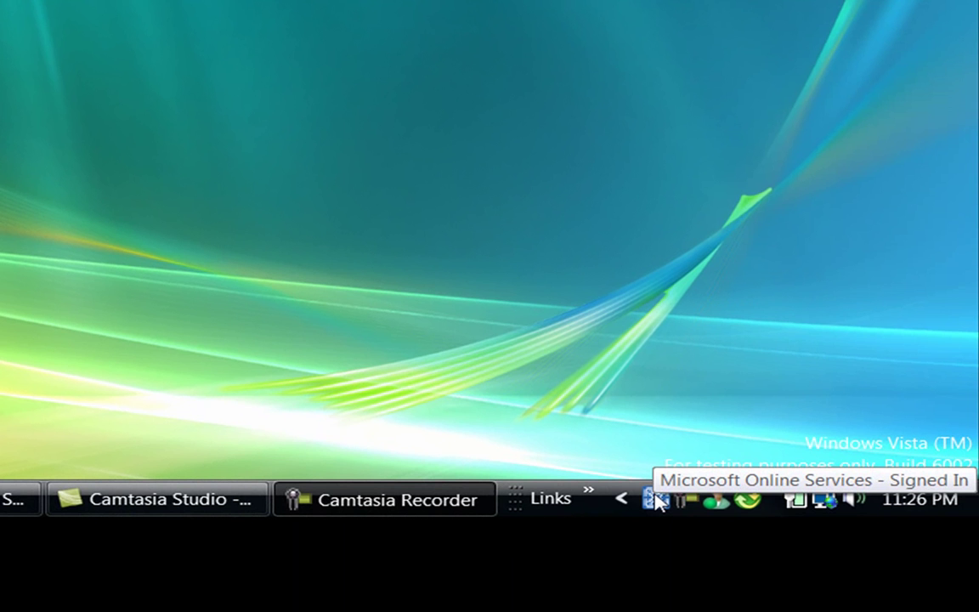
Restore the main window from the tray icon's menu via Open.
{"action": "right_click", "coordinate": [657, 500]}
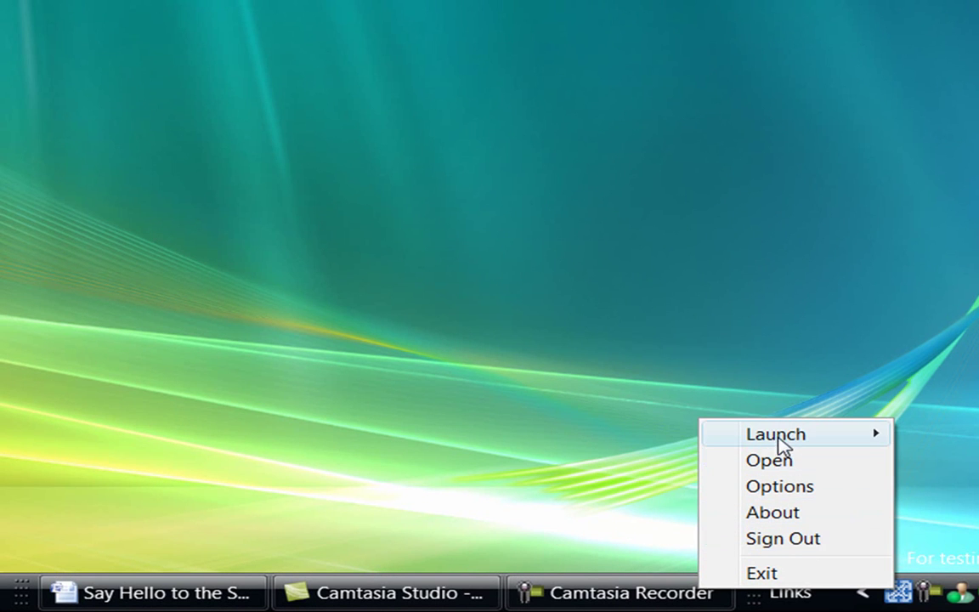
{"action": "mouse_move", "coordinate": [779, 437]}
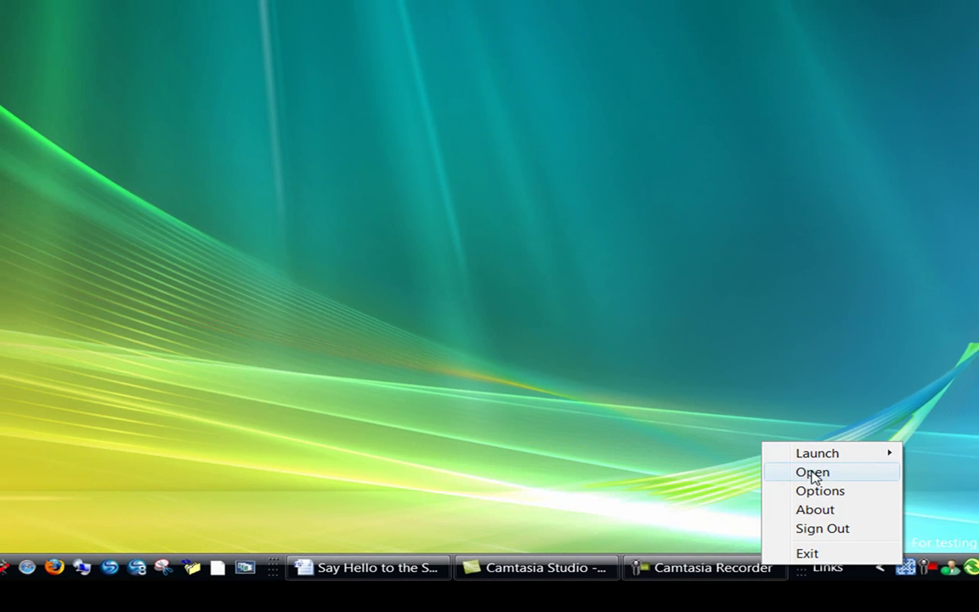
{"action": "left_click", "coordinate": [762, 424]}
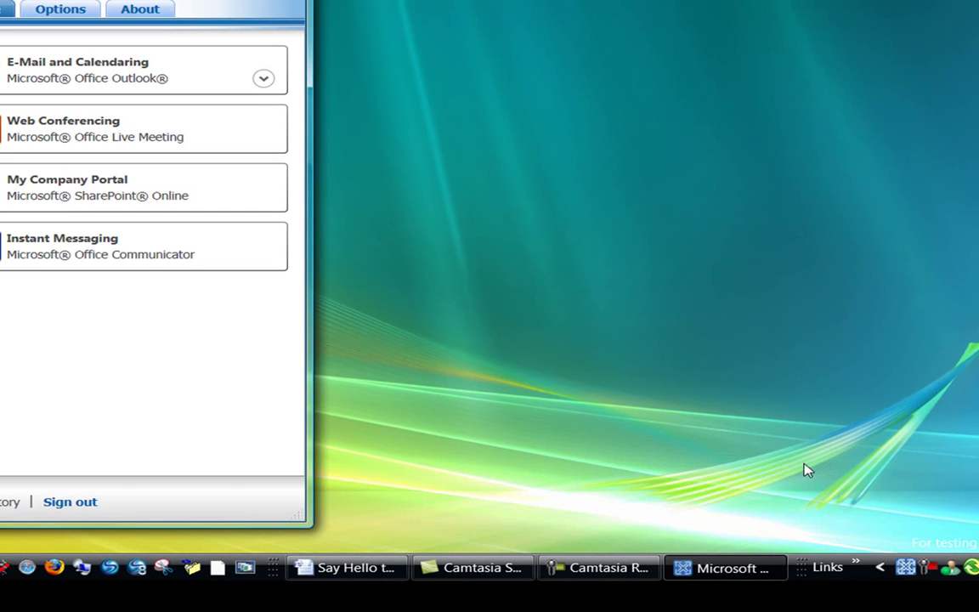
Turn off 'Minimize to the notification area when I am signed in' and apply.
{"action": "left_click", "coordinate": [47, 8]}
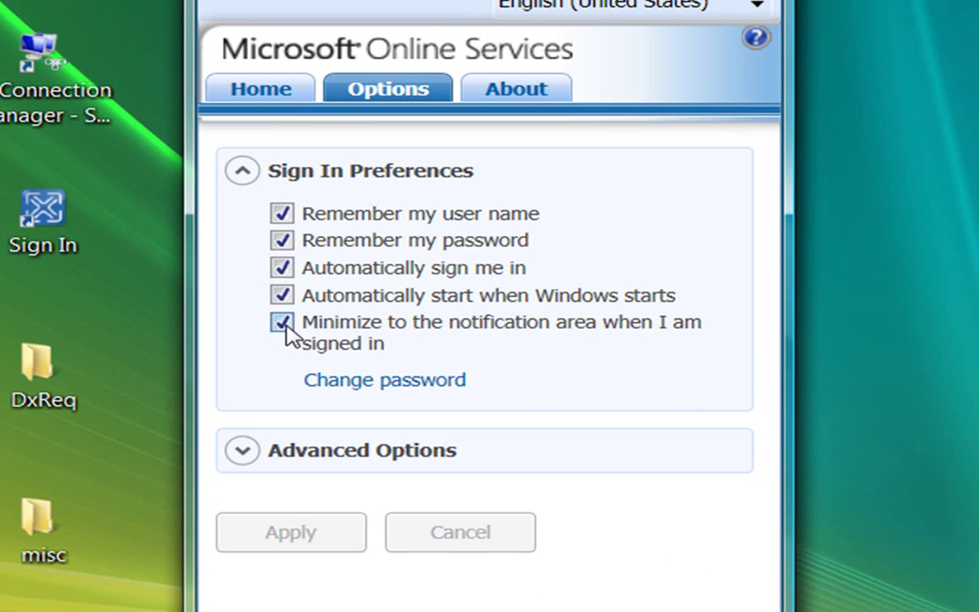
{"action": "left_click", "coordinate": [86, 207]}
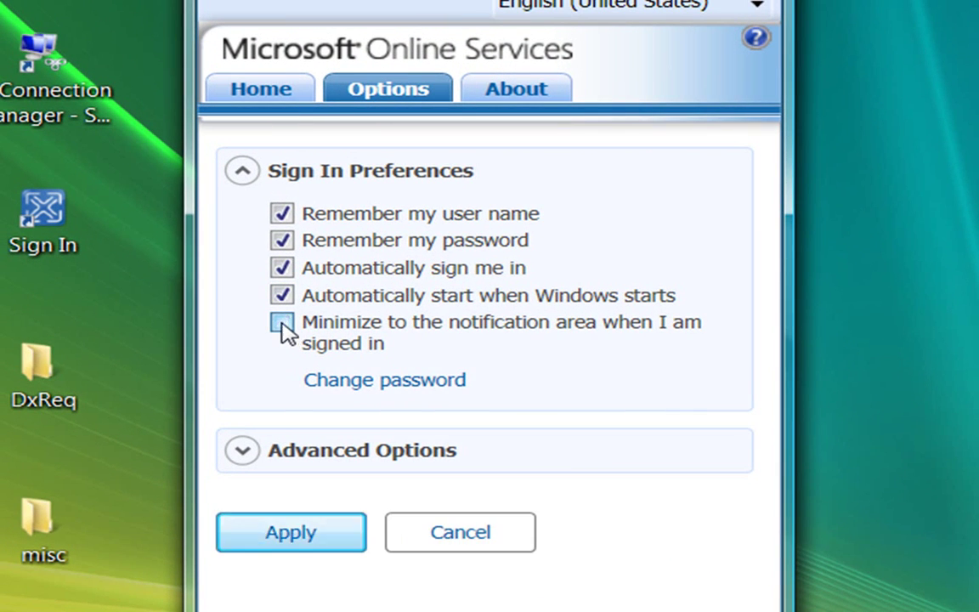
{"action": "left_click", "coordinate": [314, 529]}
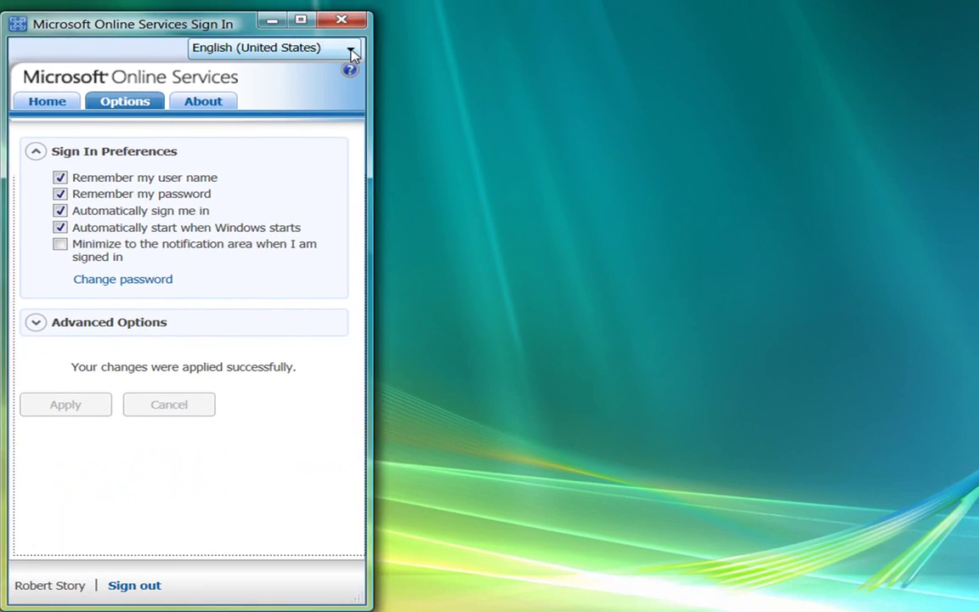
Switch the interface language to español (España) and confirm the restart.
{"action": "left_click", "coordinate": [680, 69]}
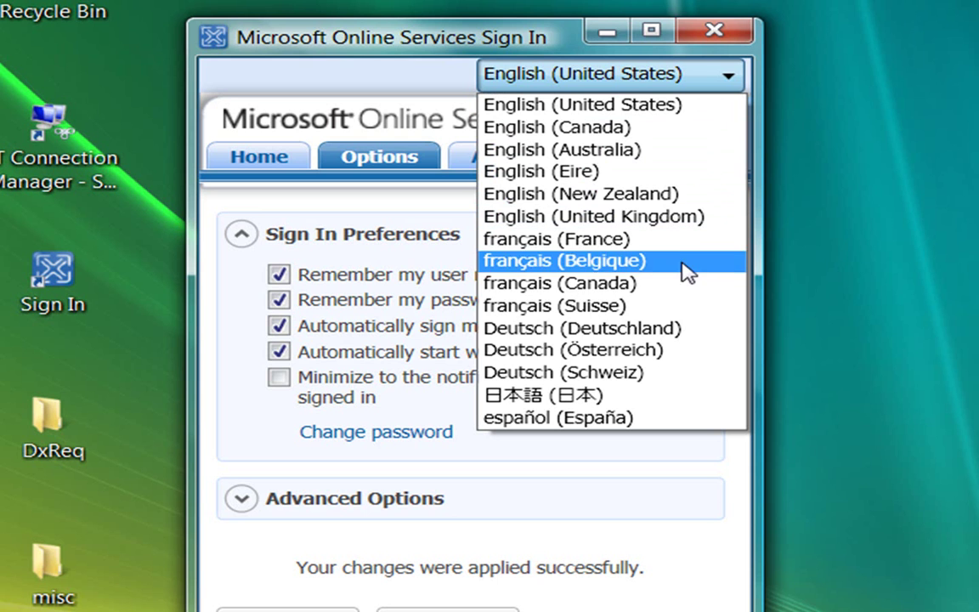
{"action": "left_click", "coordinate": [661, 427]}
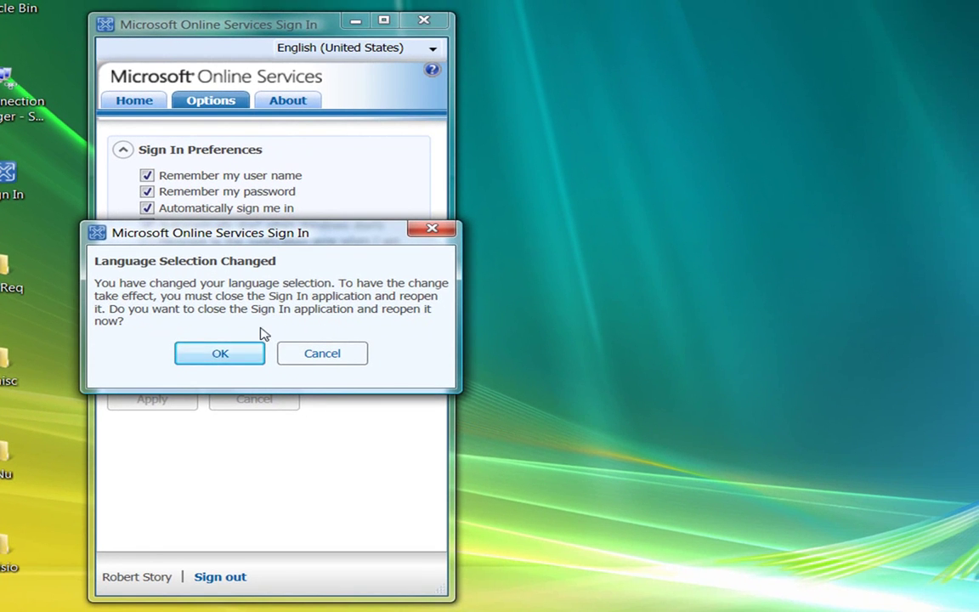
{"action": "left_click", "coordinate": [220, 354]}
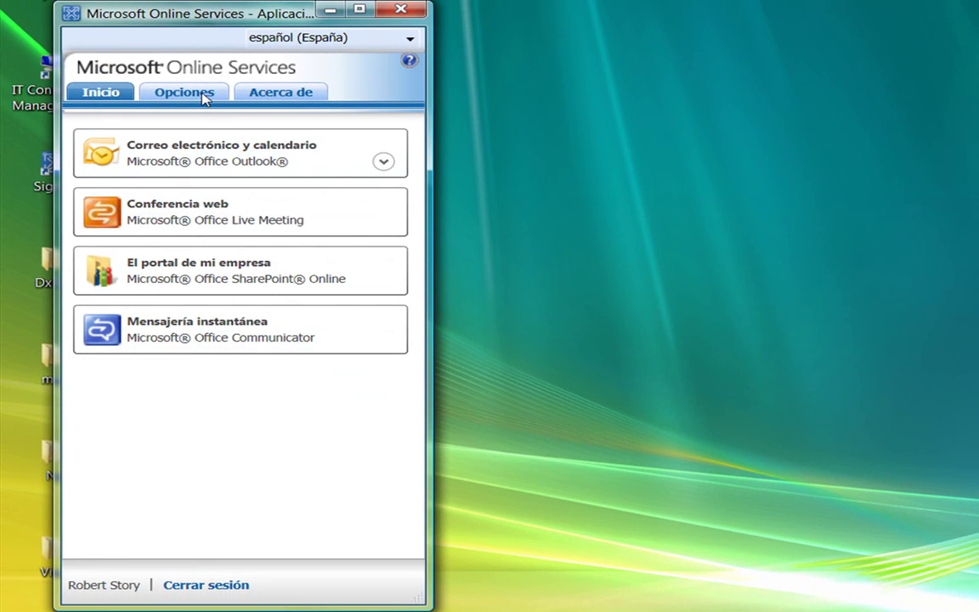
{"action": "left_click", "coordinate": [202, 95]}
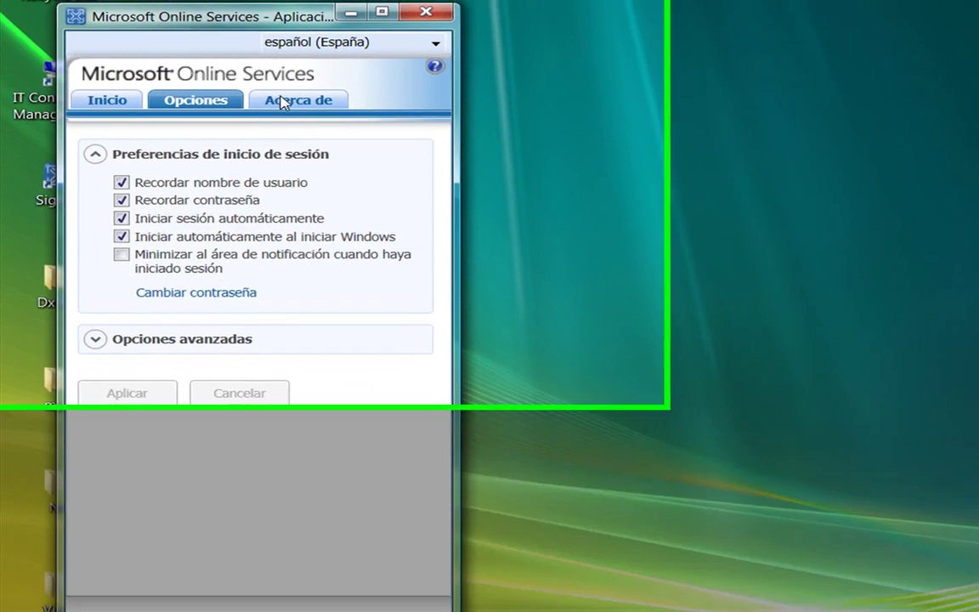
{"action": "left_click", "coordinate": [269, 95]}
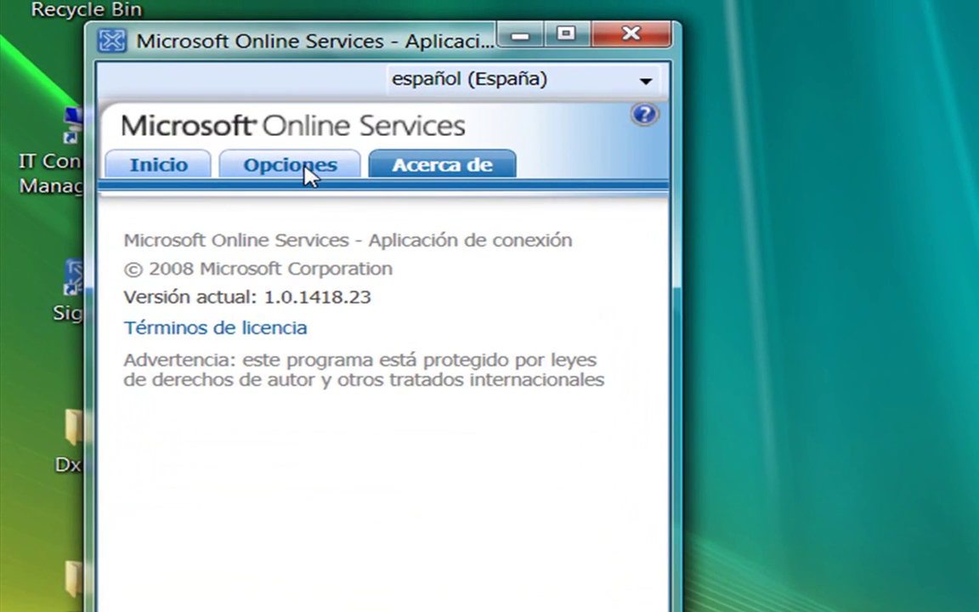
{"action": "left_click", "coordinate": [302, 170]}
{"action": "left_click", "coordinate": [179, 167]}
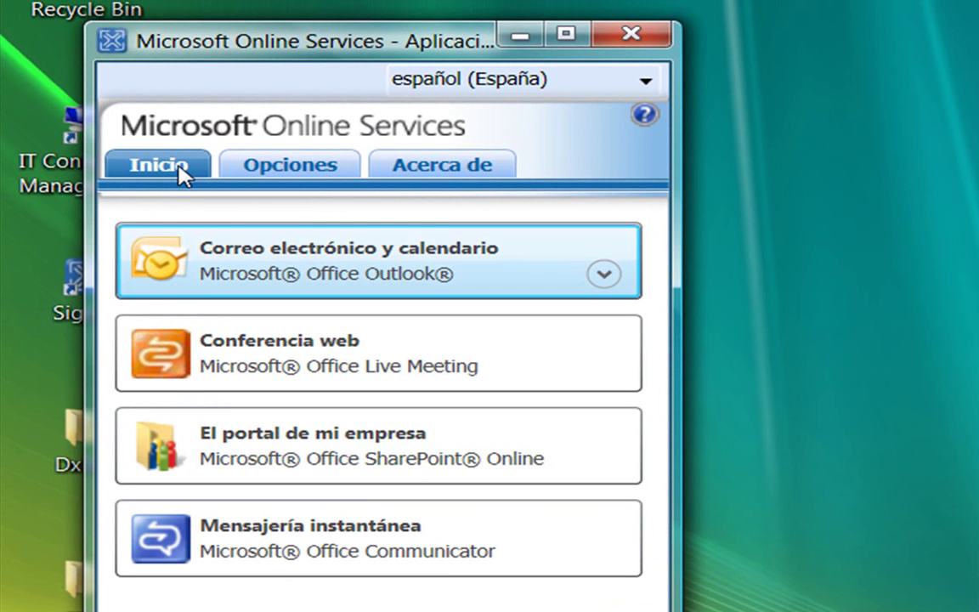
Switch the language back to English (United States) and confirm the restart with Aceptar.
{"action": "left_click", "coordinate": [647, 85]}
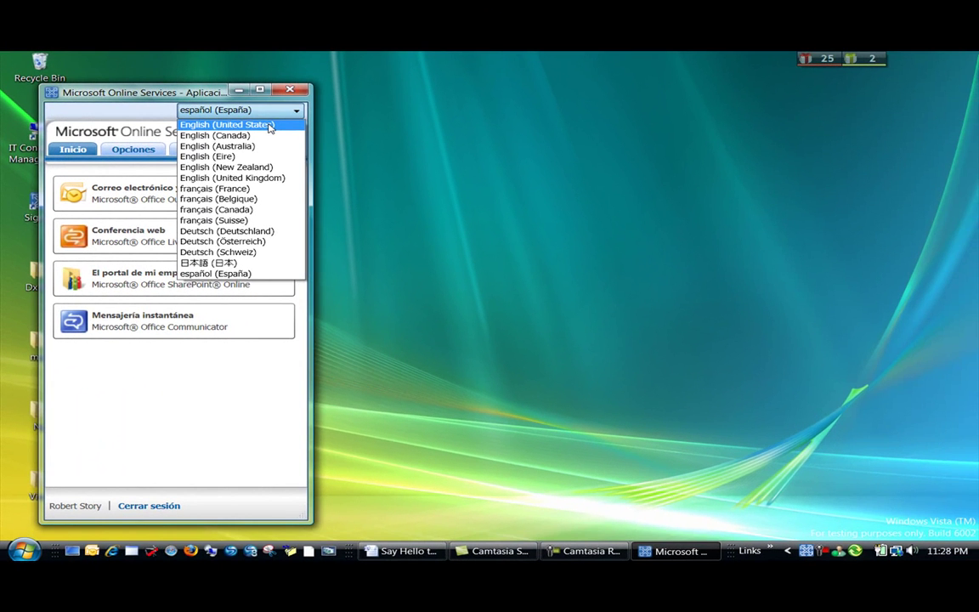
{"action": "key", "text": "Escape"}
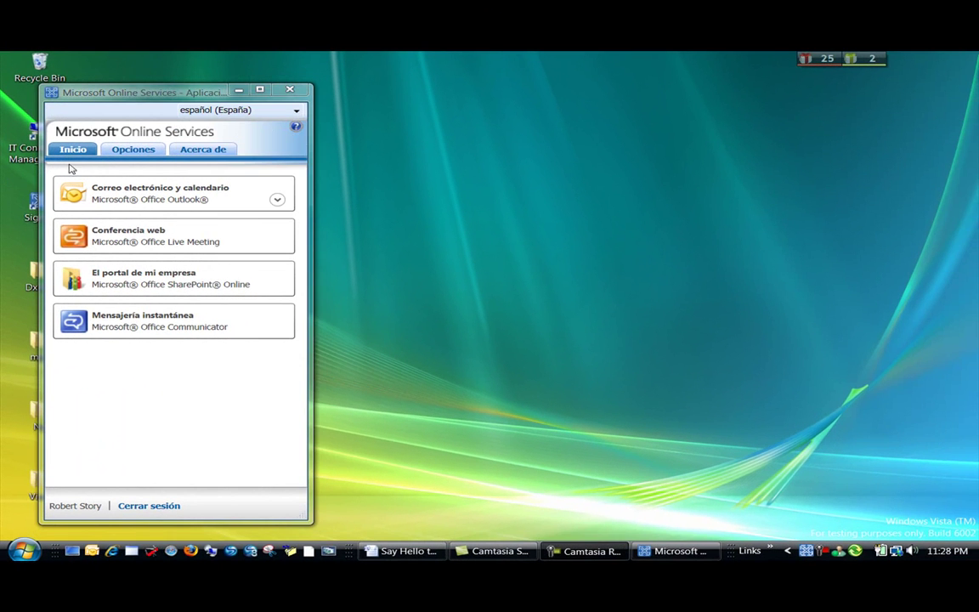
{"action": "left_click", "coordinate": [279, 110]}
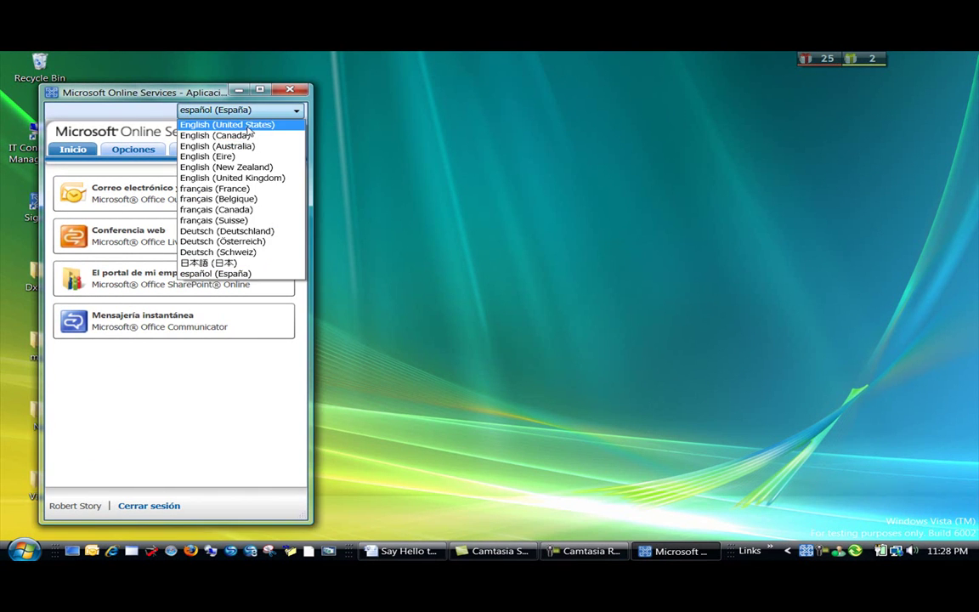
{"action": "left_click", "coordinate": [246, 127]}
{"action": "left_click", "coordinate": [137, 338]}
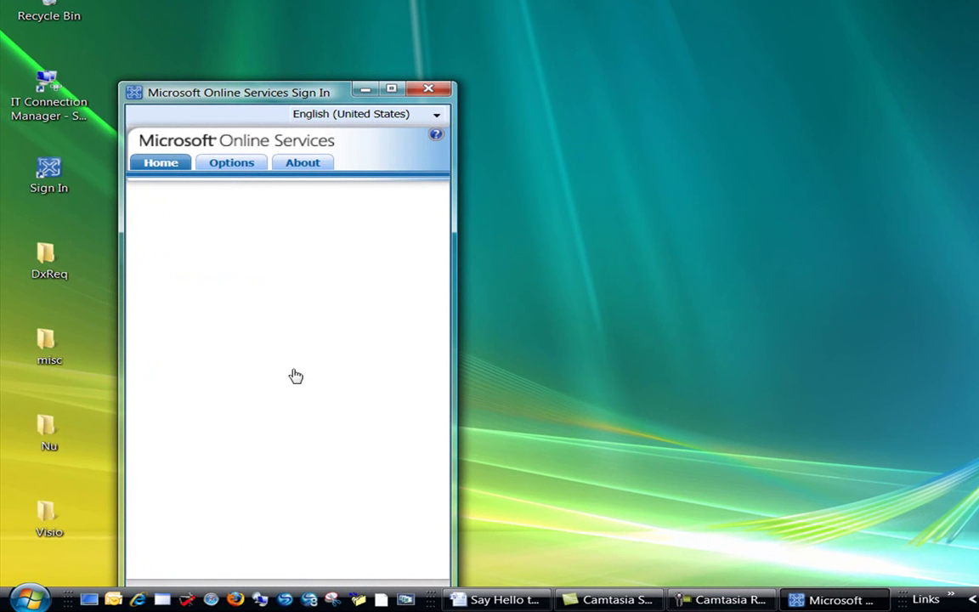
{"action": "left_click_drag", "start_coordinate": [230, 97], "coordinate": [234, 27]}
{"action": "left_click", "coordinate": [311, 94]}
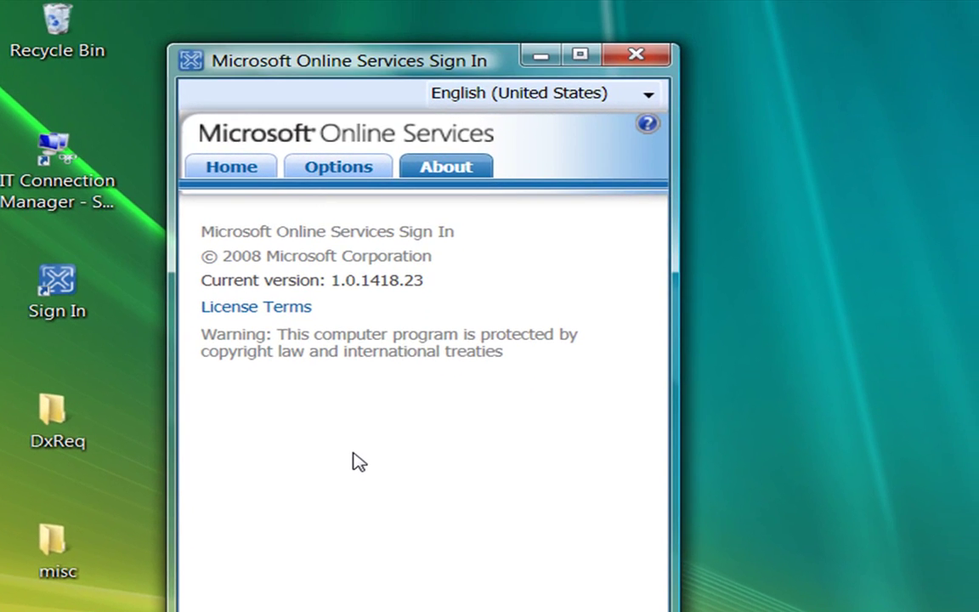
{"action": "left_click", "coordinate": [215, 170]}
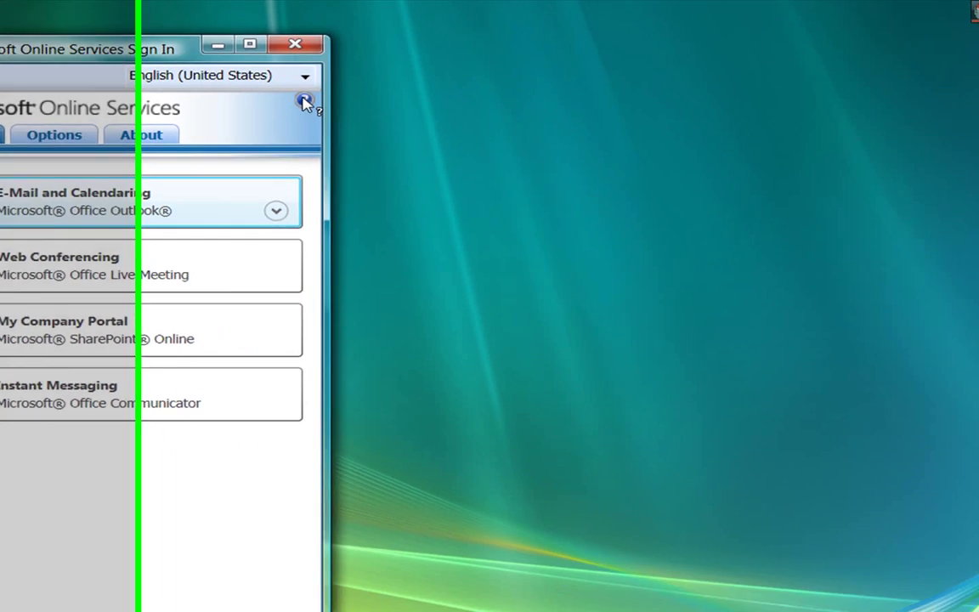
Open the Sign In help window at its Sign In Application welcome page and contents list.
{"action": "left_click", "coordinate": [643, 124]}
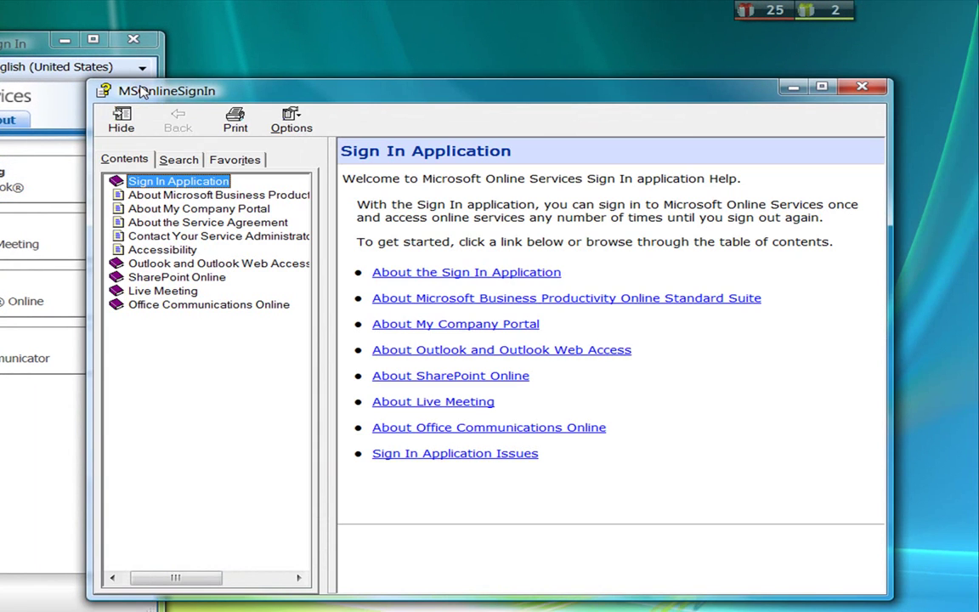
{"action": "left_click", "coordinate": [357, 61]}
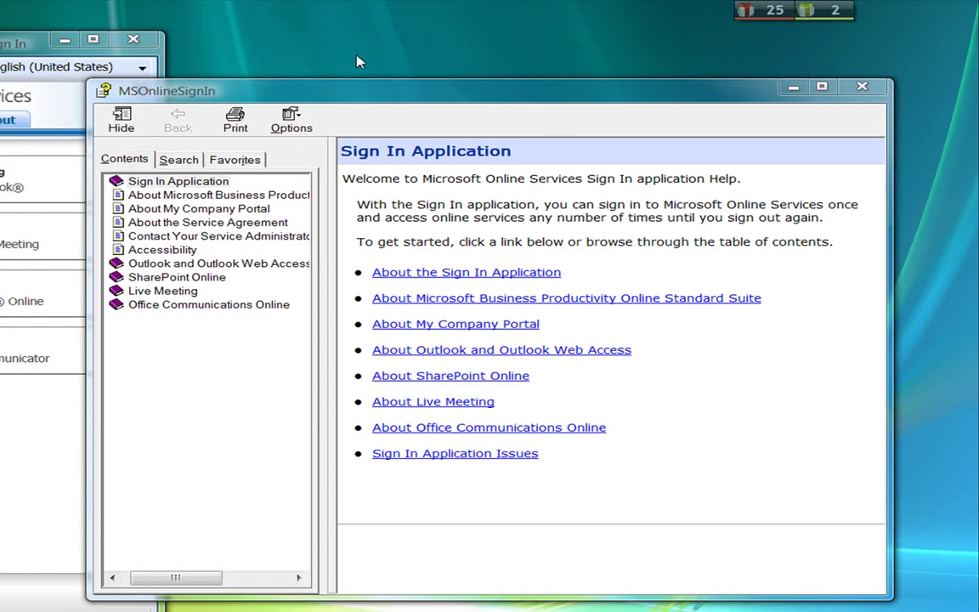